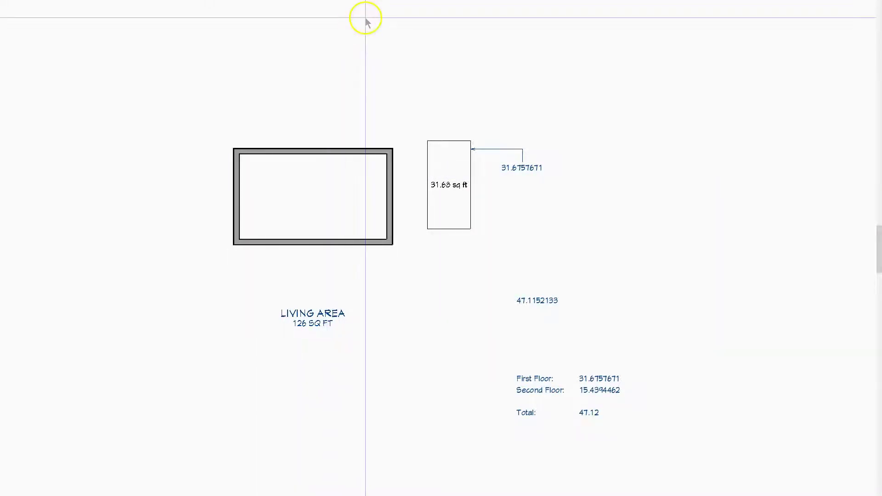
- Switch to the second floor and zoom in on the 15.44 sq ft area labelled 15.4394462
key(Page_Up)
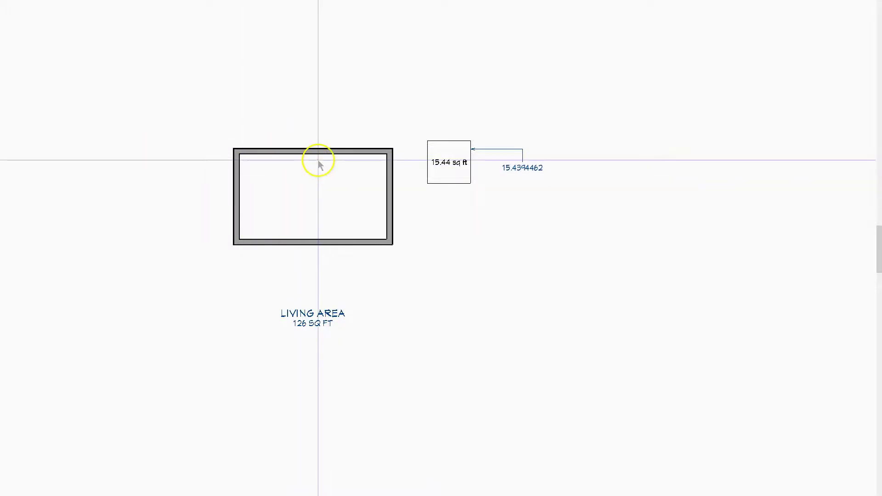
click(471, 181)
scroll(466, 209, up, 2)
scroll(466, 211, up, 1)
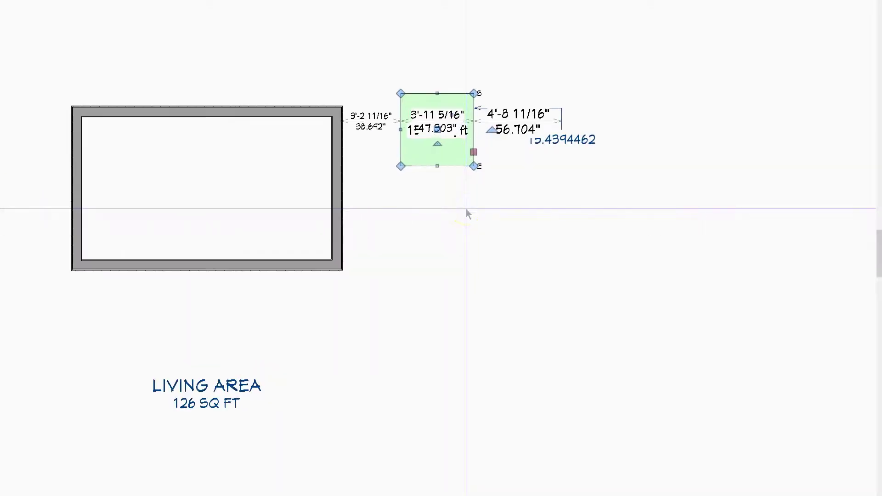
middle_drag(456, 198, 457, 220)
click(456, 219)
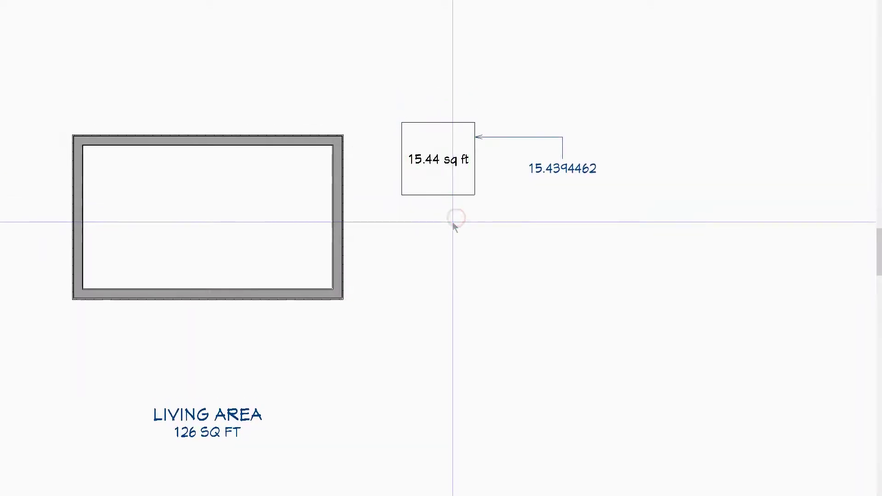
- Convert the Living Area room into a room polyline and check the 15.44 sq ft polyline beside it
click(354, 172)
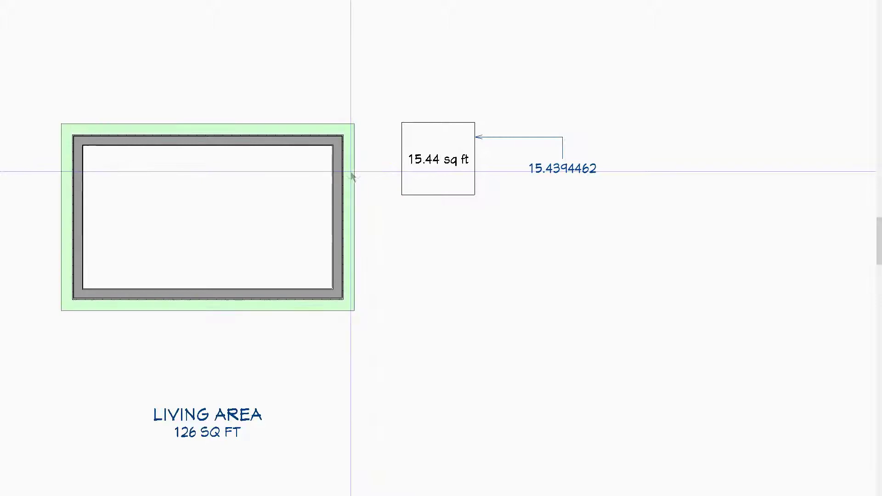
right_click(351, 172)
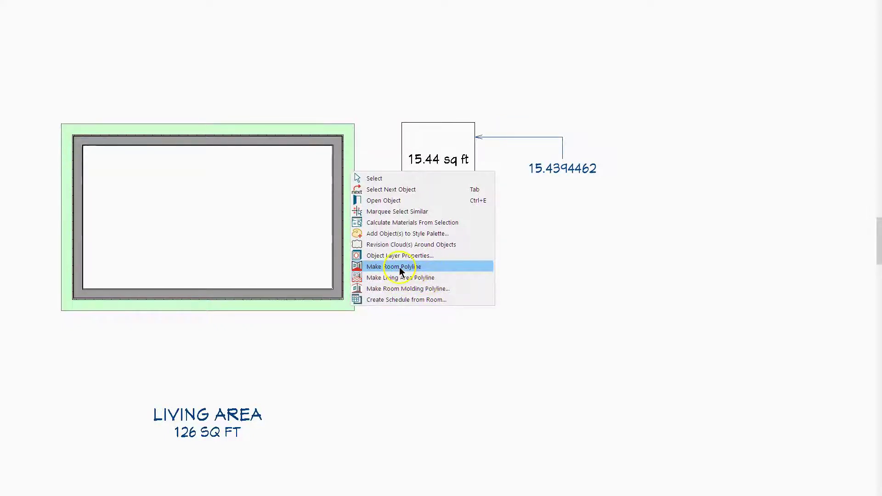
click(420, 268)
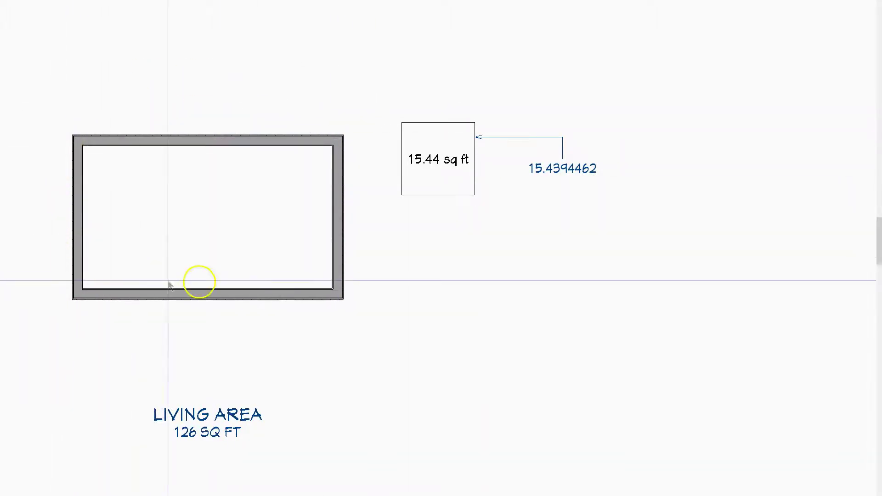
click(403, 139)
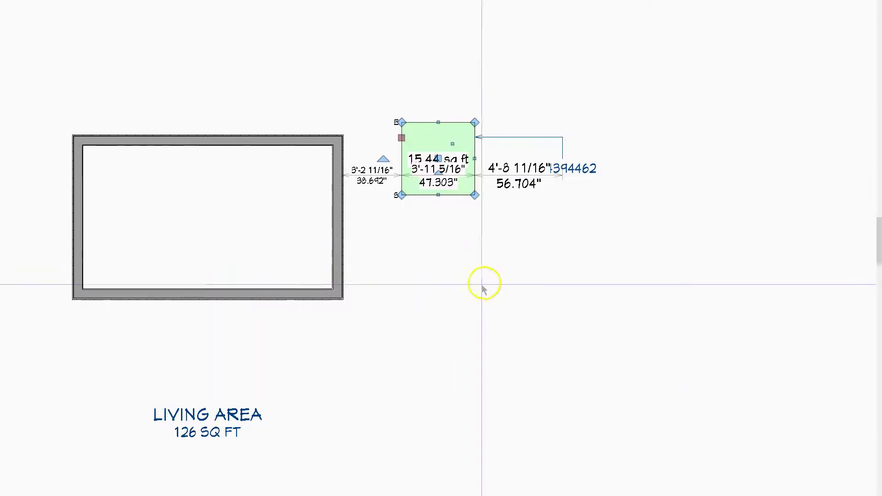
click(452, 256)
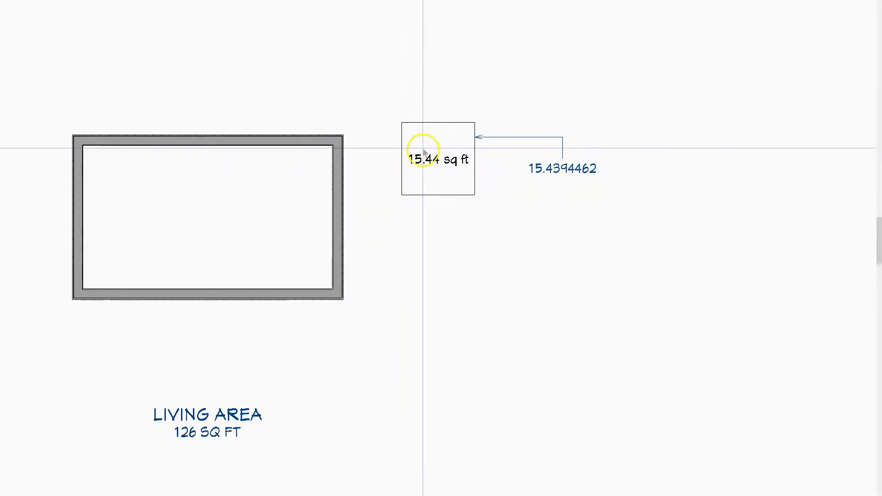
click(575, 166)
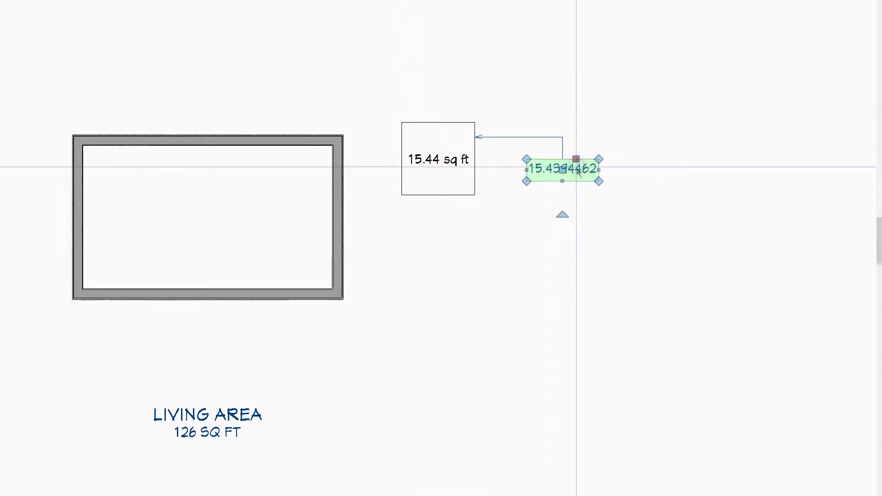
double_click(576, 168)
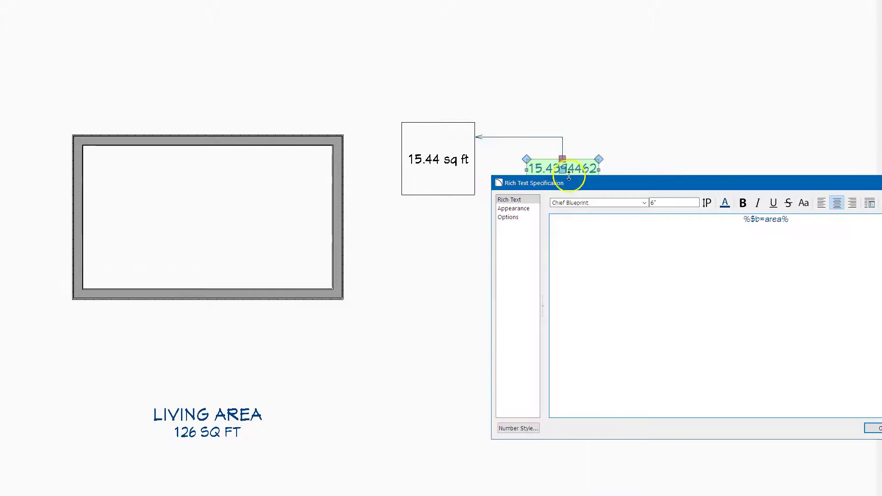
drag(817, 185, 593, 107)
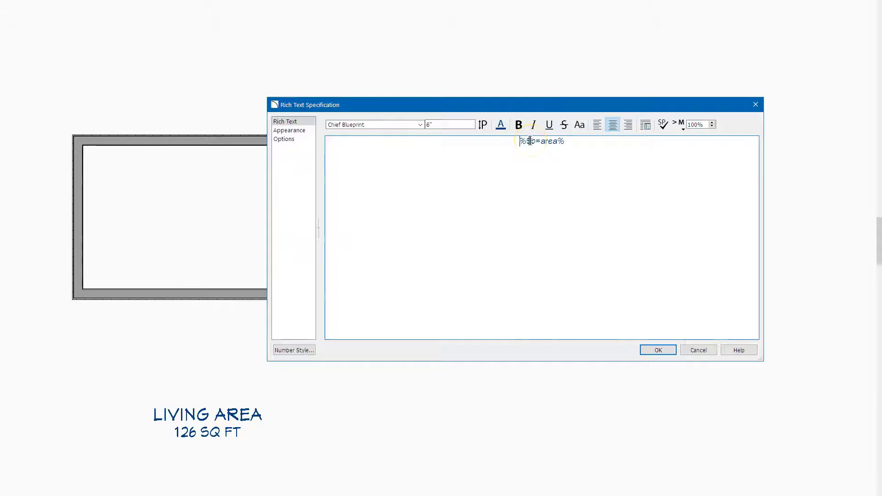
key(ctrl+i)
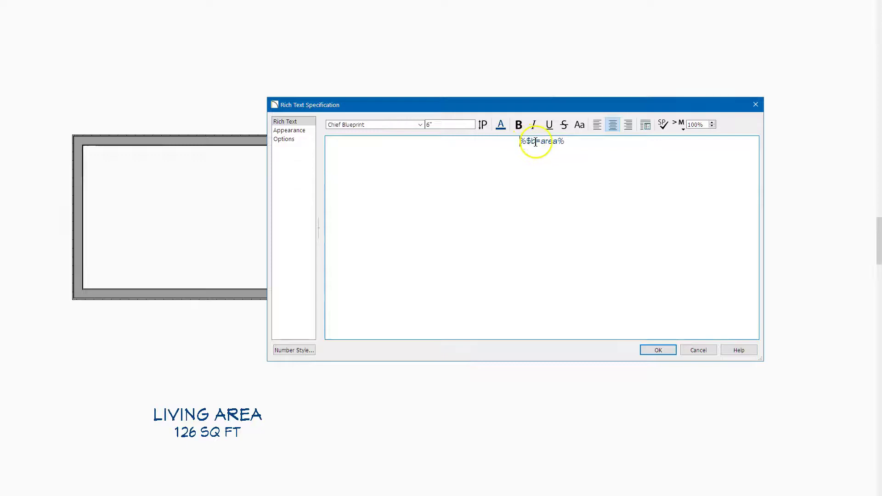
click(753, 108)
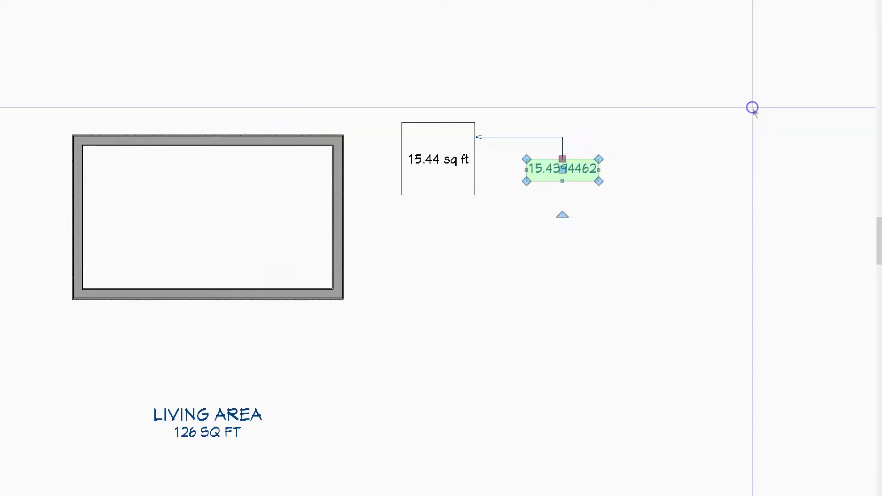
double_click(425, 192)
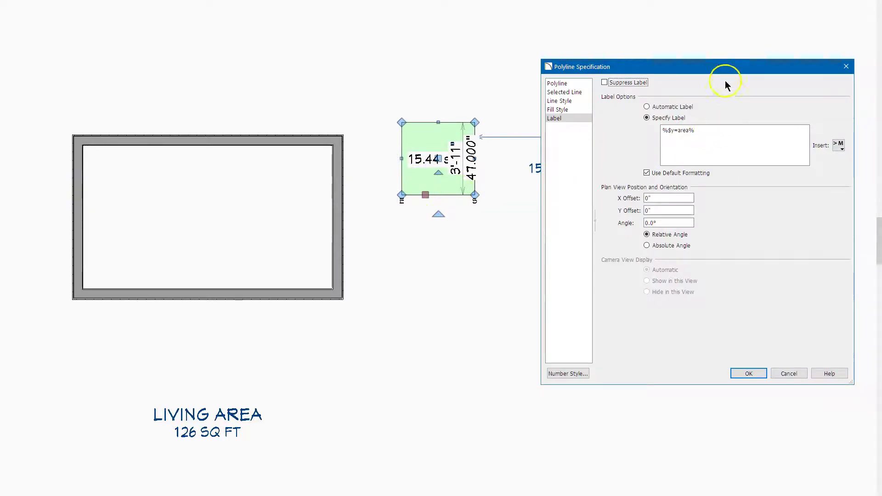
drag(728, 71, 565, 53)
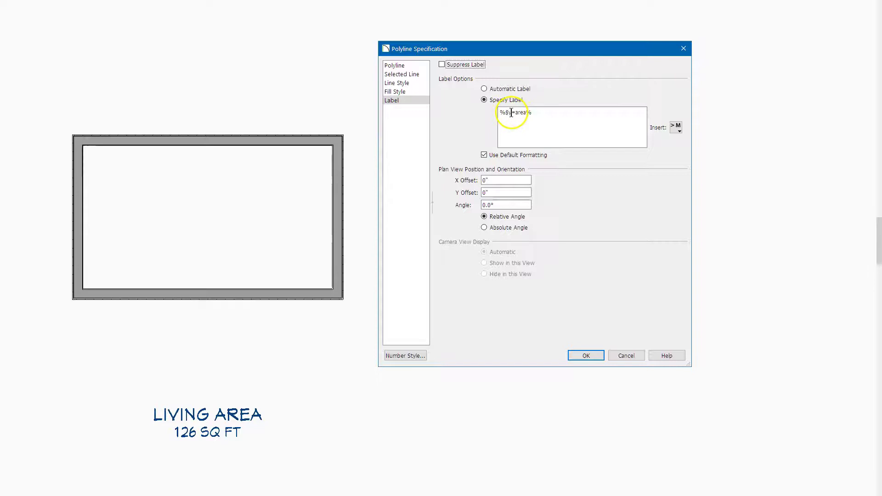
click(603, 356)
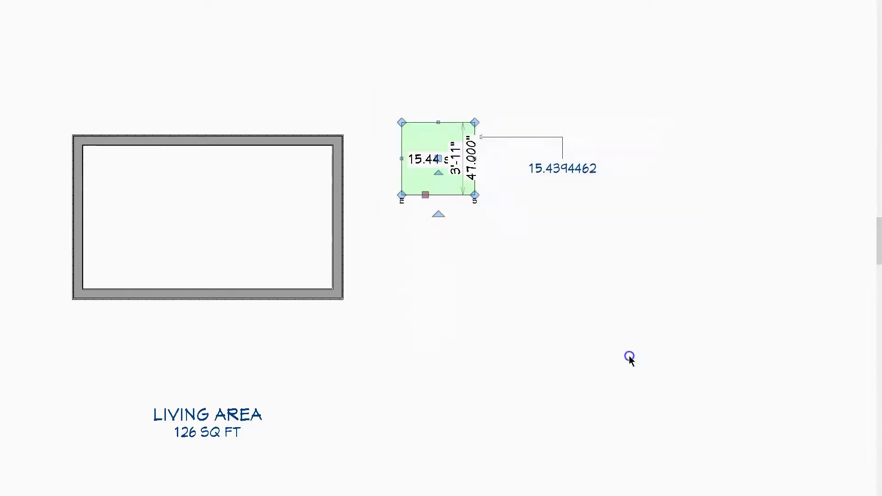
- Check the first-floor 31.68 sq ft area, then zoom out to reveal the floor totals text summing 47.12
click(508, 246)
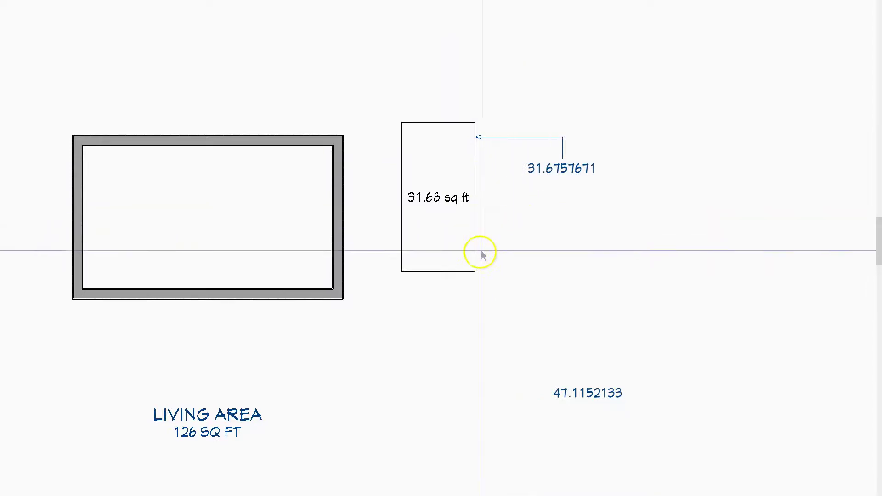
click(444, 272)
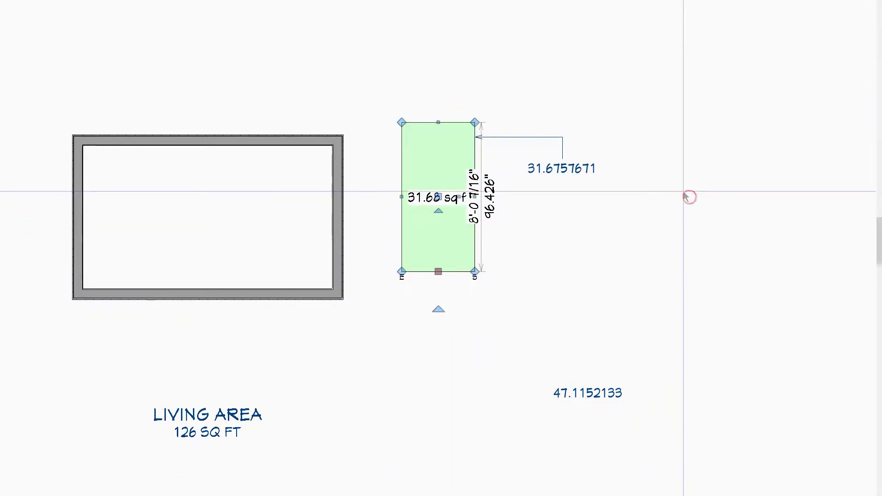
scroll(689, 197, down, 1)
click(685, 243)
scroll(551, 110, down, 1)
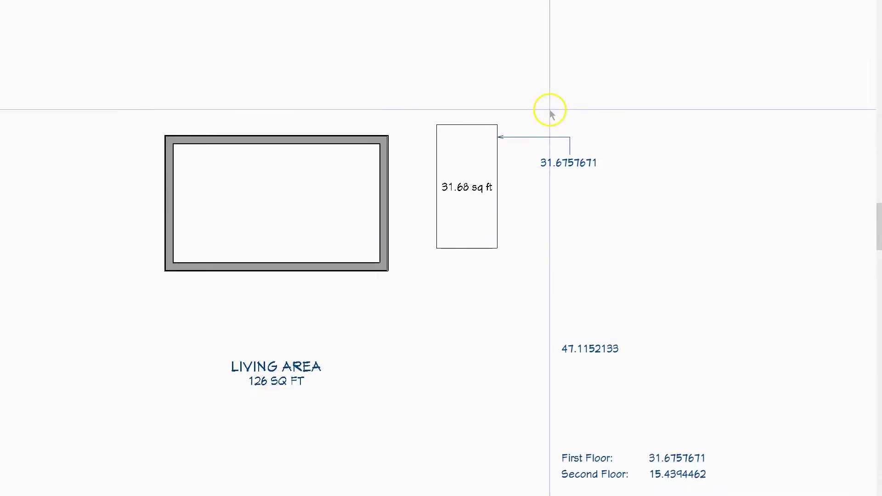
scroll(505, 102, down, 1)
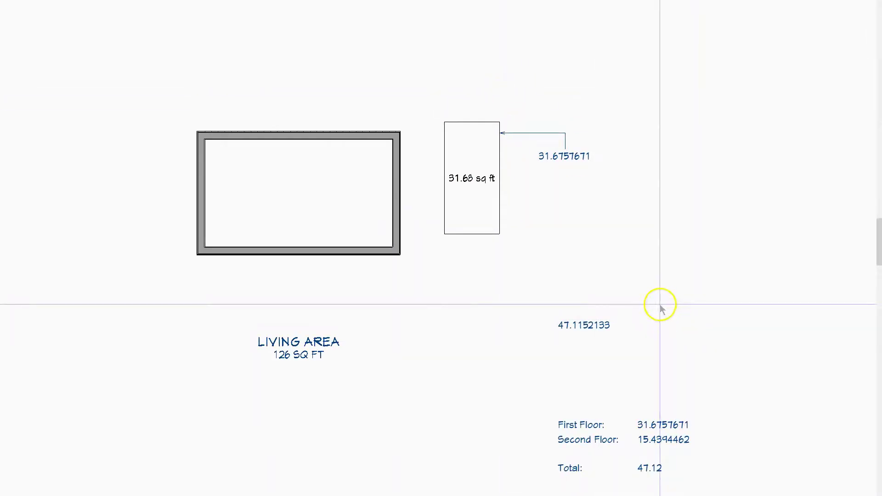
double_click(574, 172)
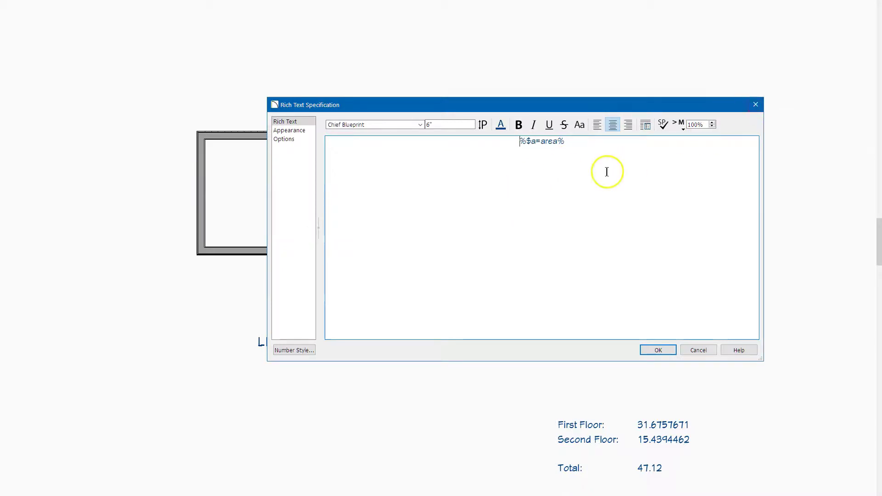
click(757, 105)
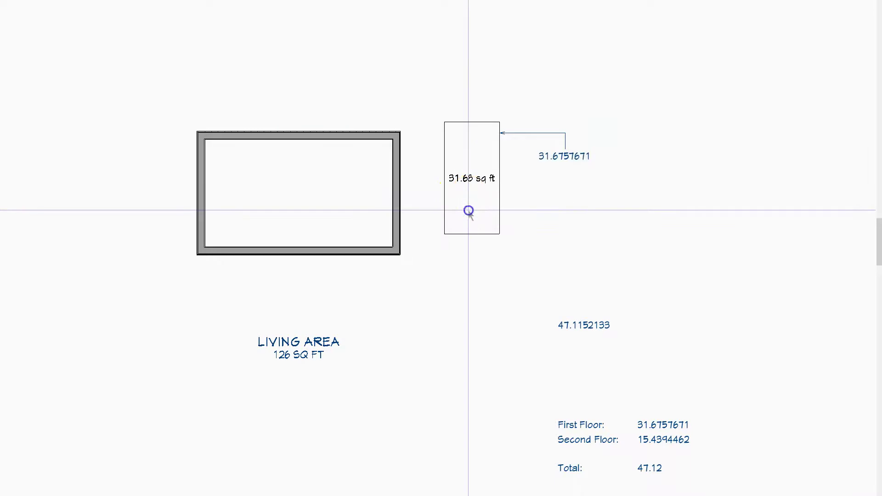
click(468, 233)
double_click(468, 234)
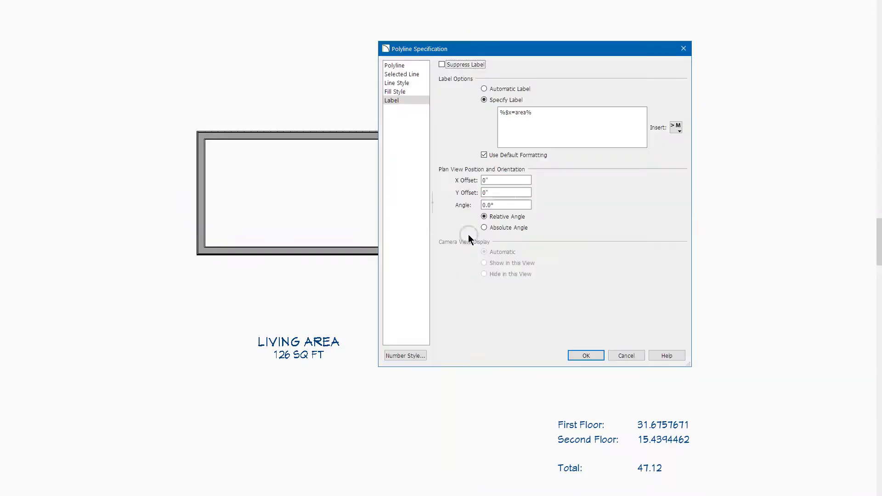
click(682, 48)
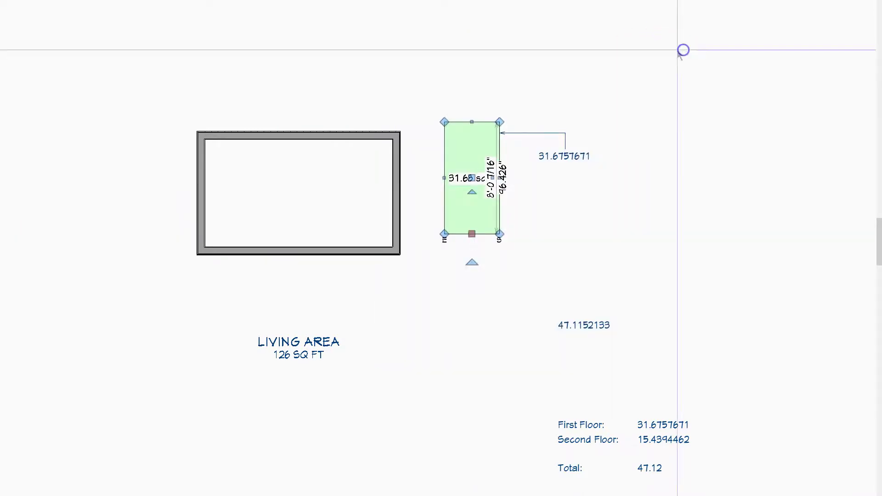
click(588, 327)
double_click(586, 325)
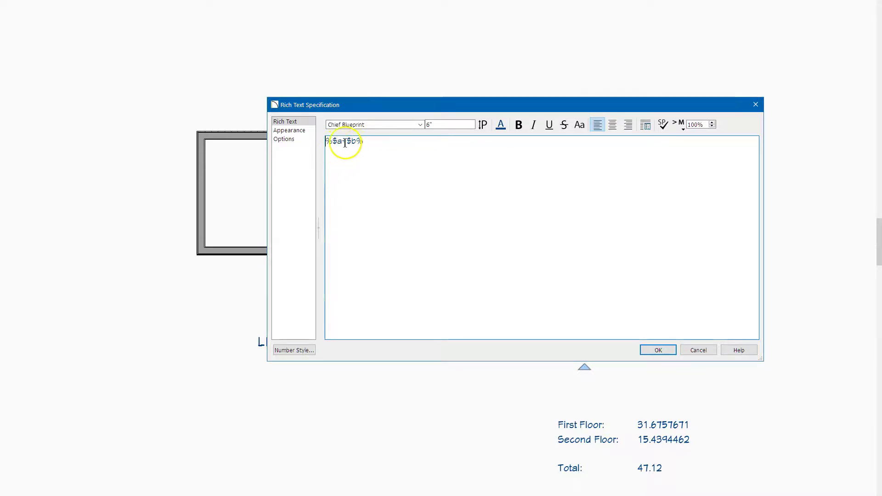
click(699, 351)
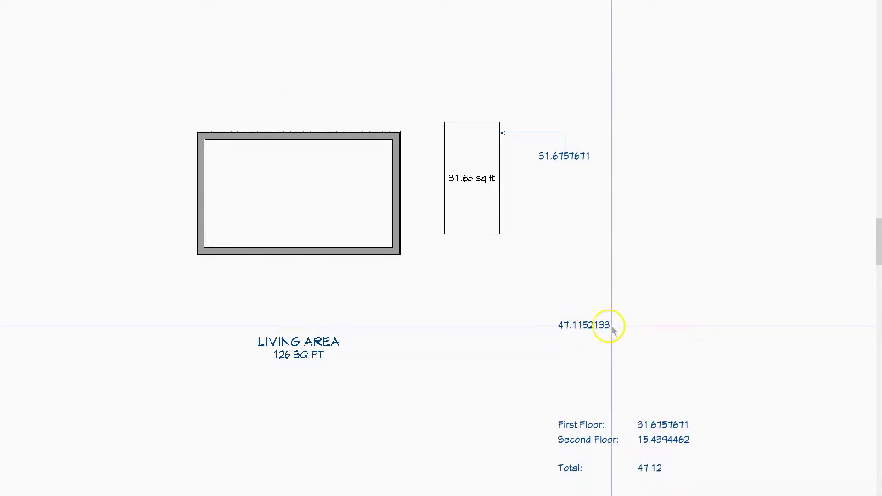
scroll(437, 165, down, 2)
middle_drag(593, 450, 533, 348)
click(513, 296)
double_click(513, 295)
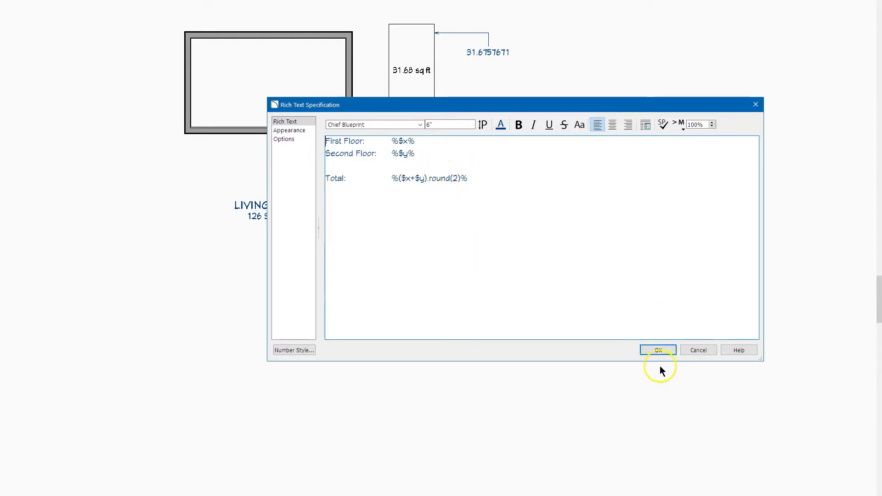
click(669, 353)
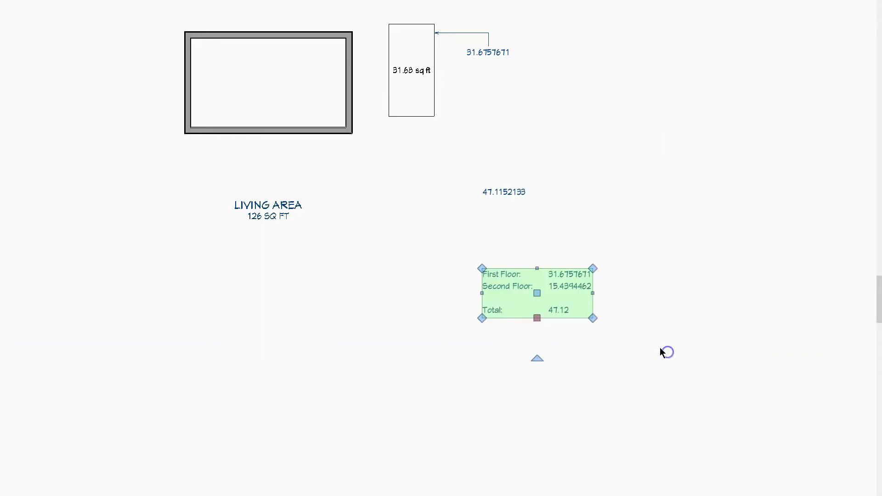
scroll(607, 351, up, 2)
- Stretch the area rectangle's left, right, top and bottom edges to the room's interior walls
click(574, 349)
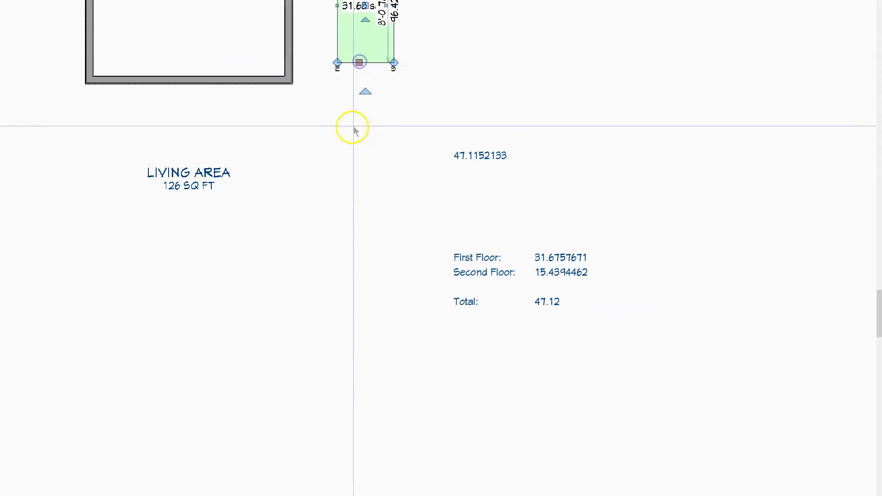
scroll(392, 269, down, 1)
scroll(418, 202, up, 1)
drag(419, 153, 165, 161)
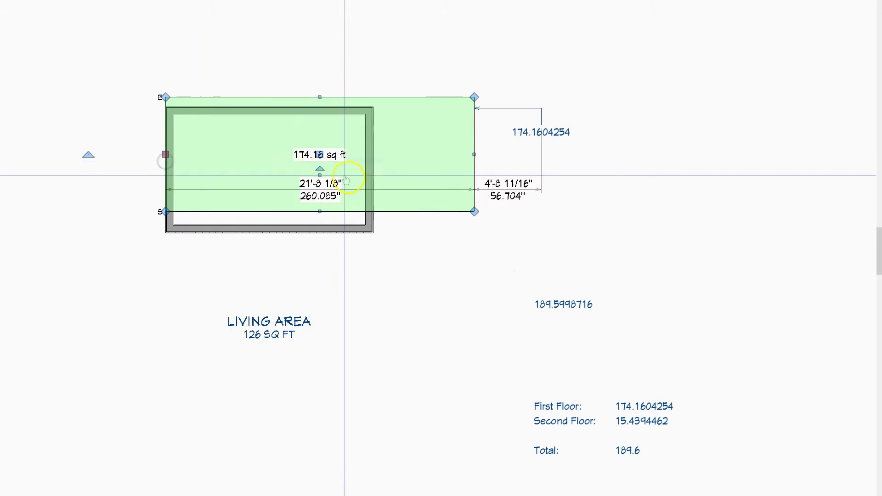
drag(474, 154, 373, 176)
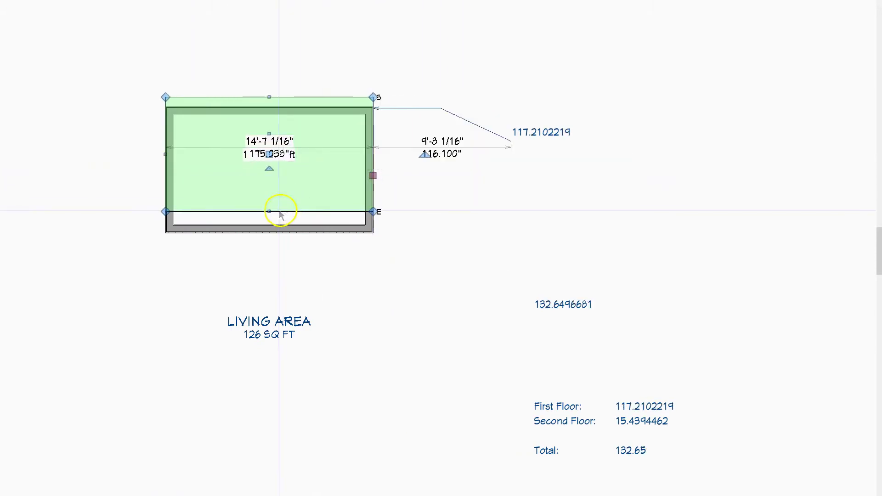
drag(270, 211, 271, 233)
drag(268, 116, 269, 100)
middle_drag(477, 272, 431, 205)
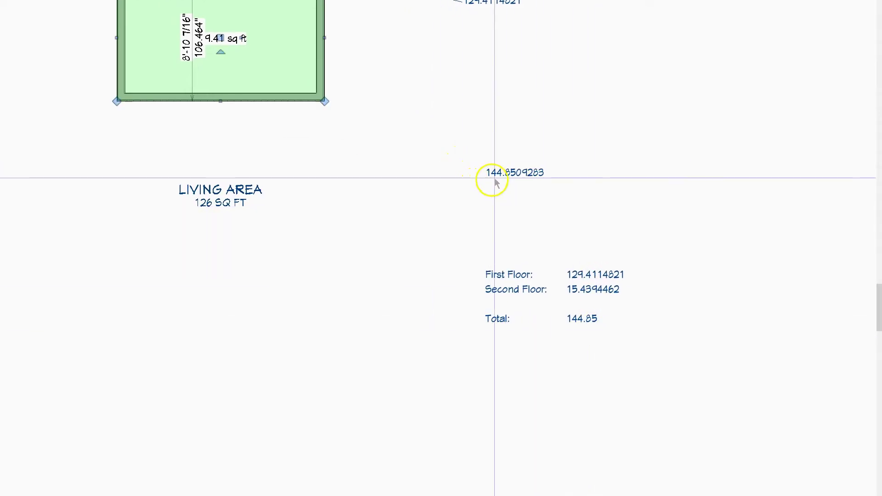
- Verify the 144.8509283 sum label and updated floor totals text, then recenter the plan
click(510, 174)
click(588, 324)
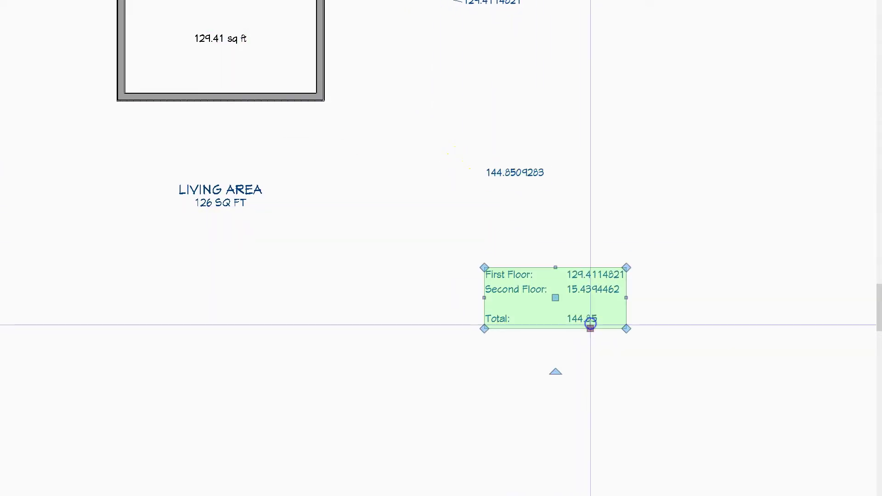
scroll(677, 412, up, 2)
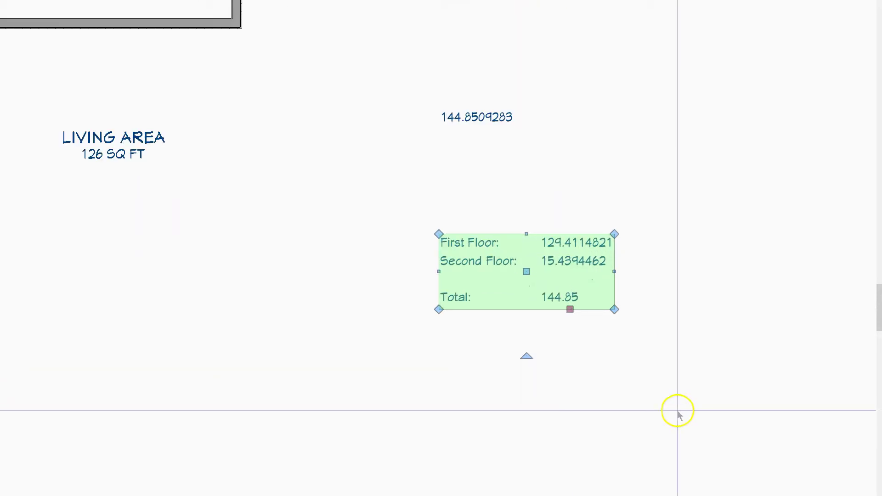
scroll(636, 429, down, 3)
click(426, 368)
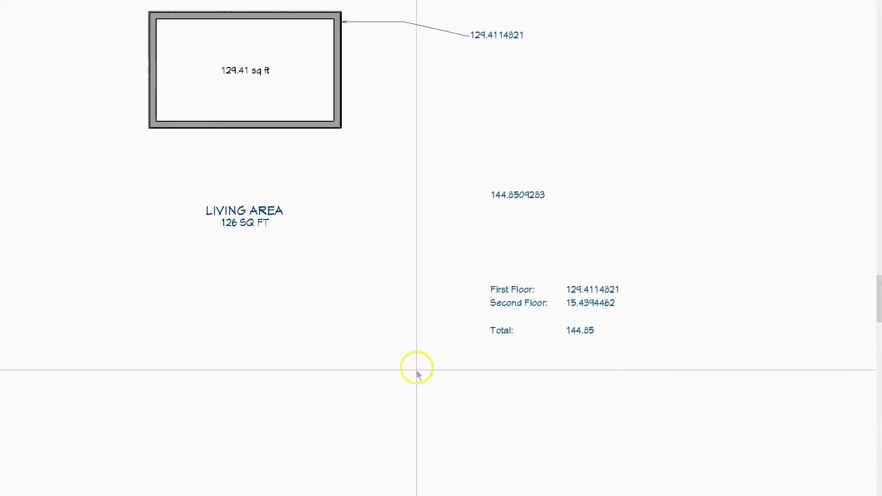
middle_drag(413, 322, 424, 371)
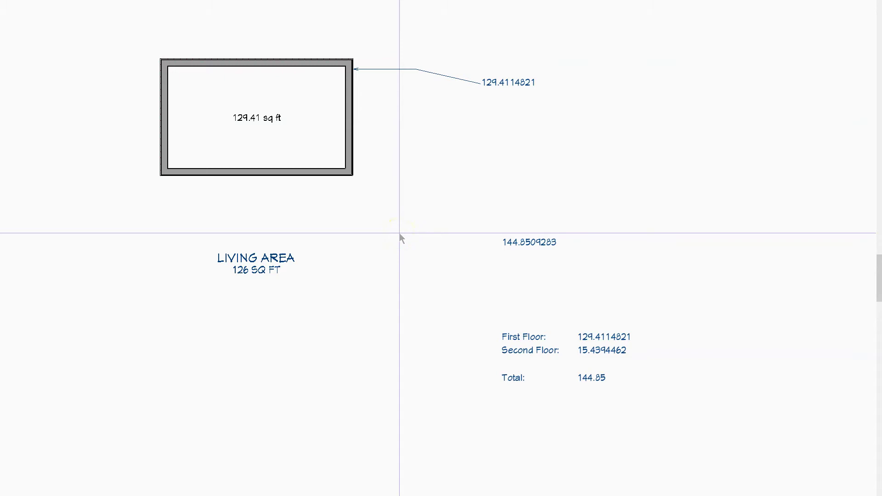
middle_drag(390, 216, 388, 234)
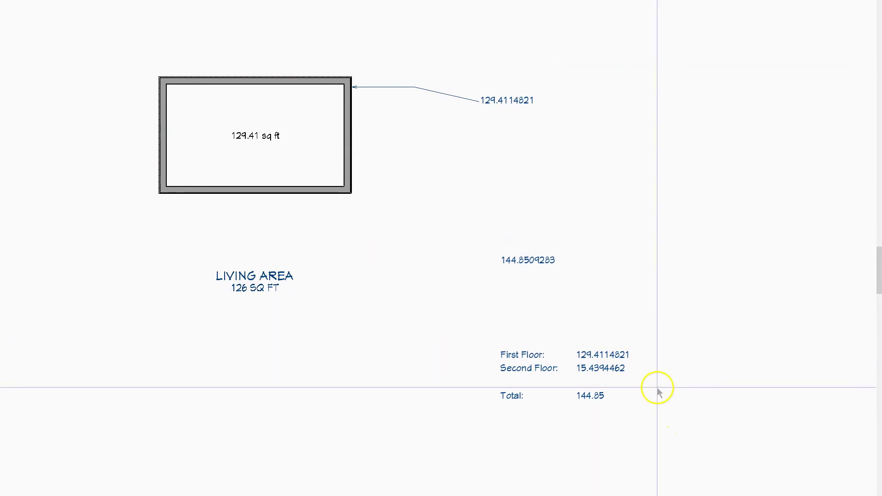
middle_drag(613, 273, 612, 308)
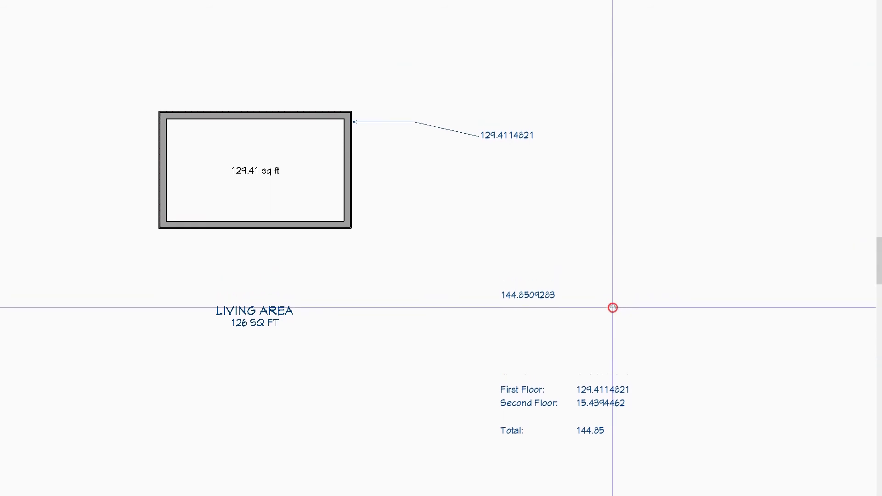